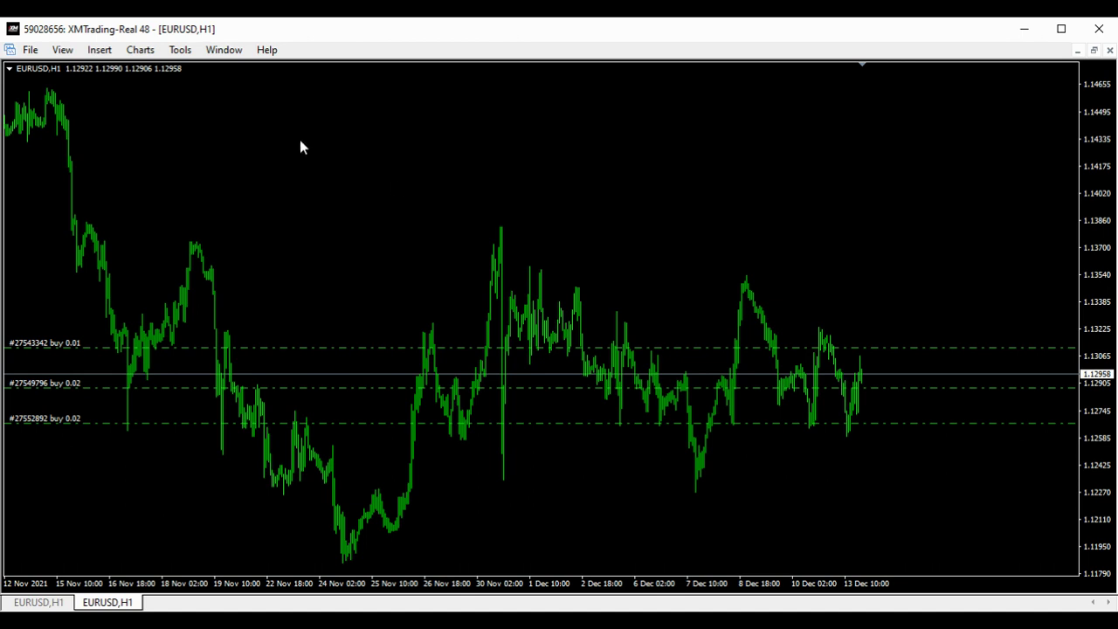
# Draw a rising trendline from the 7 Dec low through later lows past 13 Dec.
pyautogui.click(61, 53)
pyautogui.moveTo(90, 53)
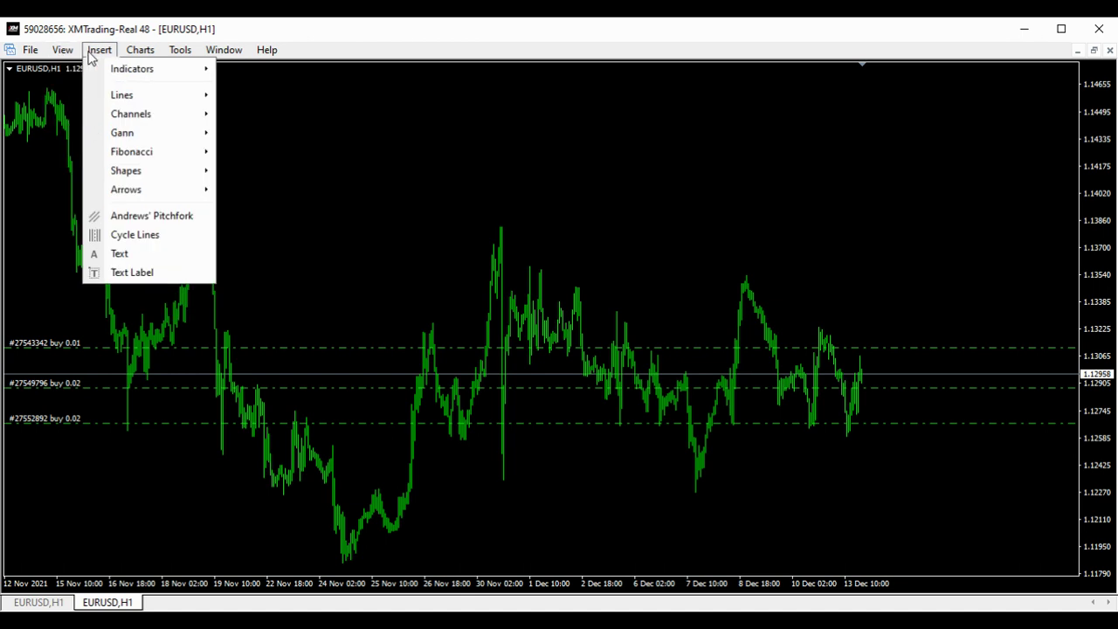
pyautogui.moveTo(153, 96)
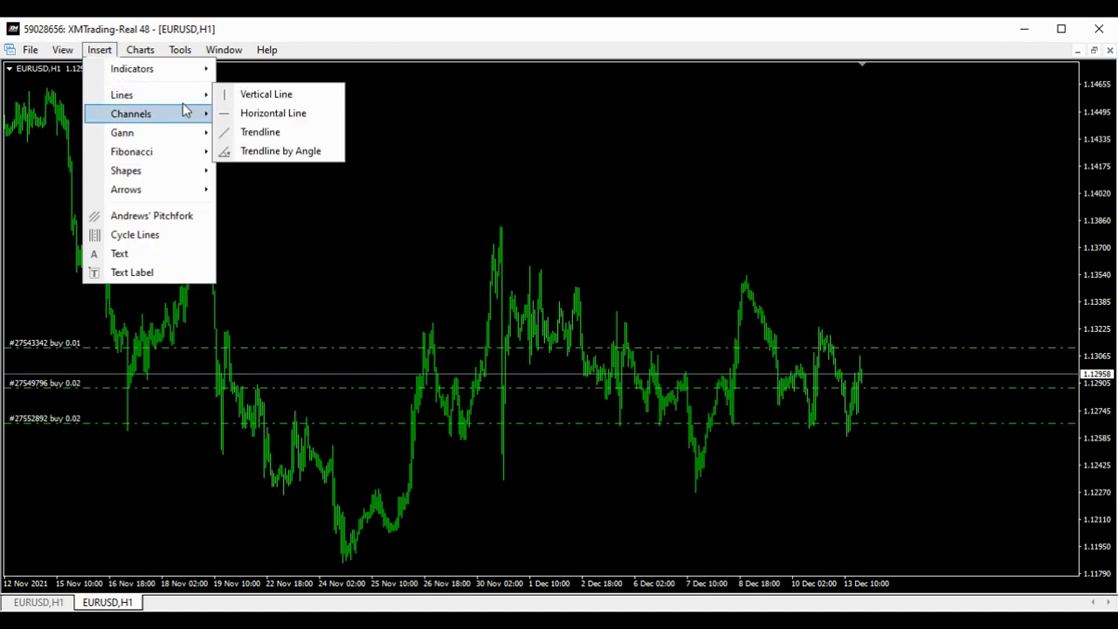
pyautogui.click(269, 133)
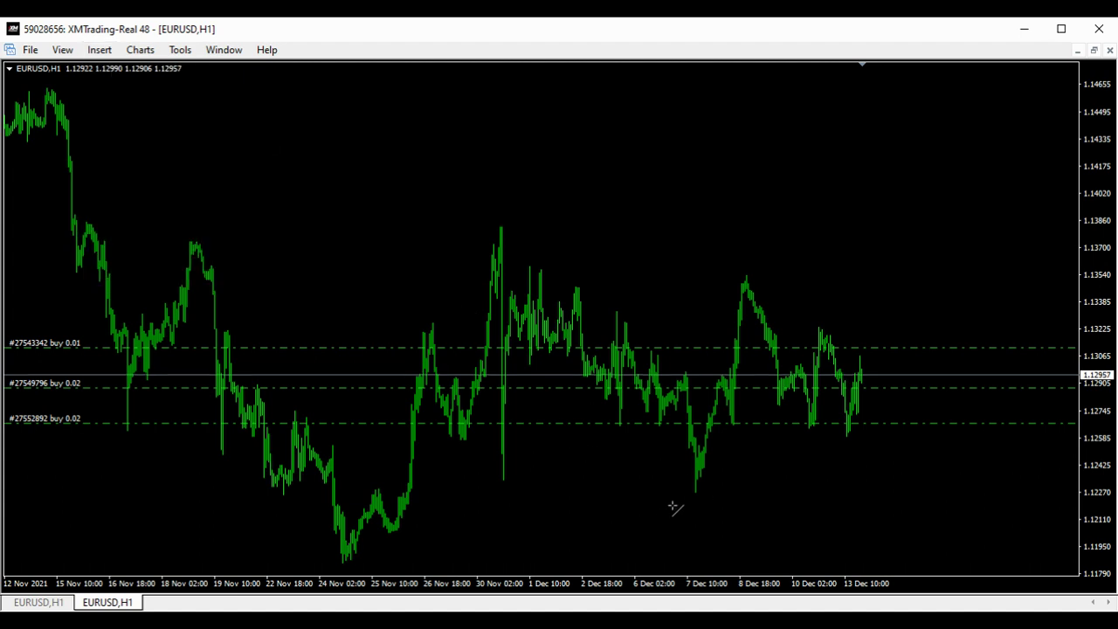
pyautogui.moveTo(679, 497); pyautogui.dragTo(776, 463)
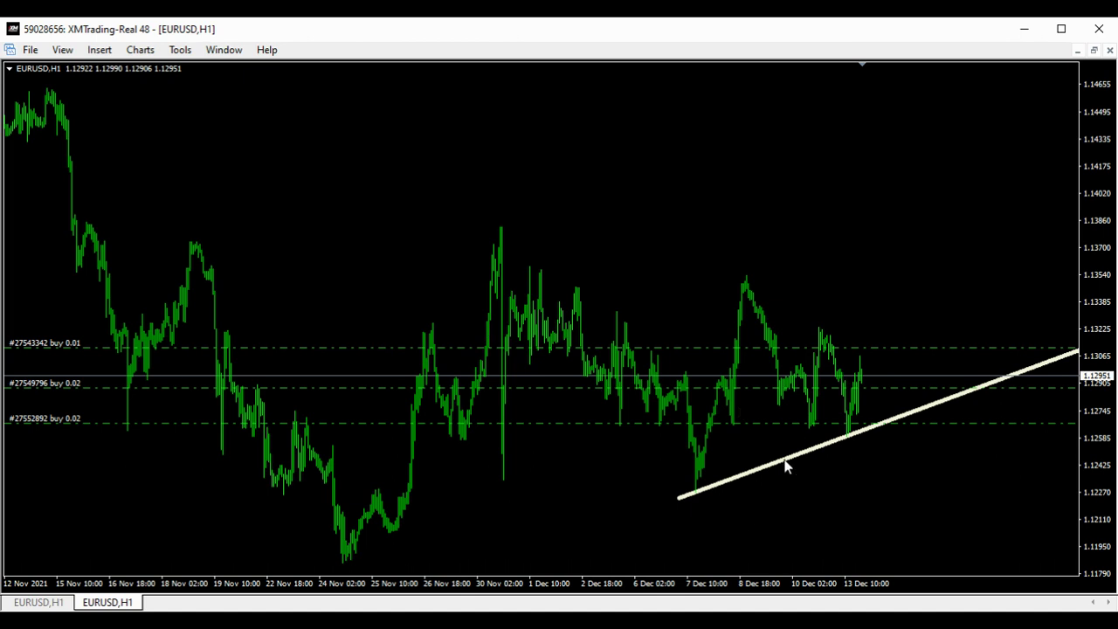
# Place a horizontal line at 1.13023, just below the 1.13065 level.
pyautogui.click(98, 50)
pyautogui.moveTo(120, 95)
pyautogui.click(262, 117)
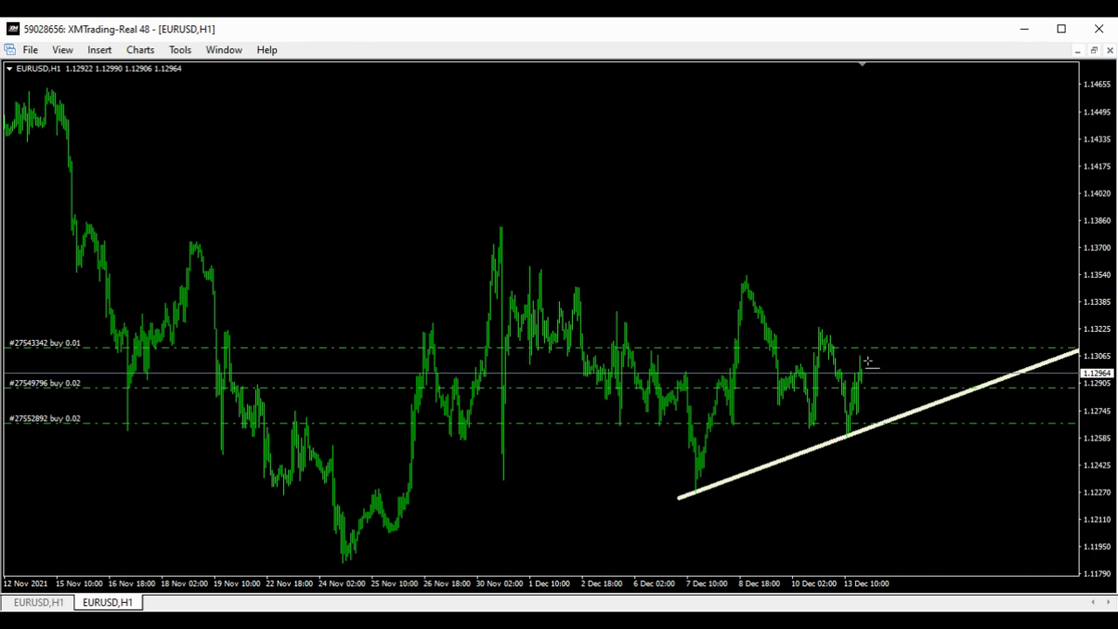
pyautogui.click(870, 364)
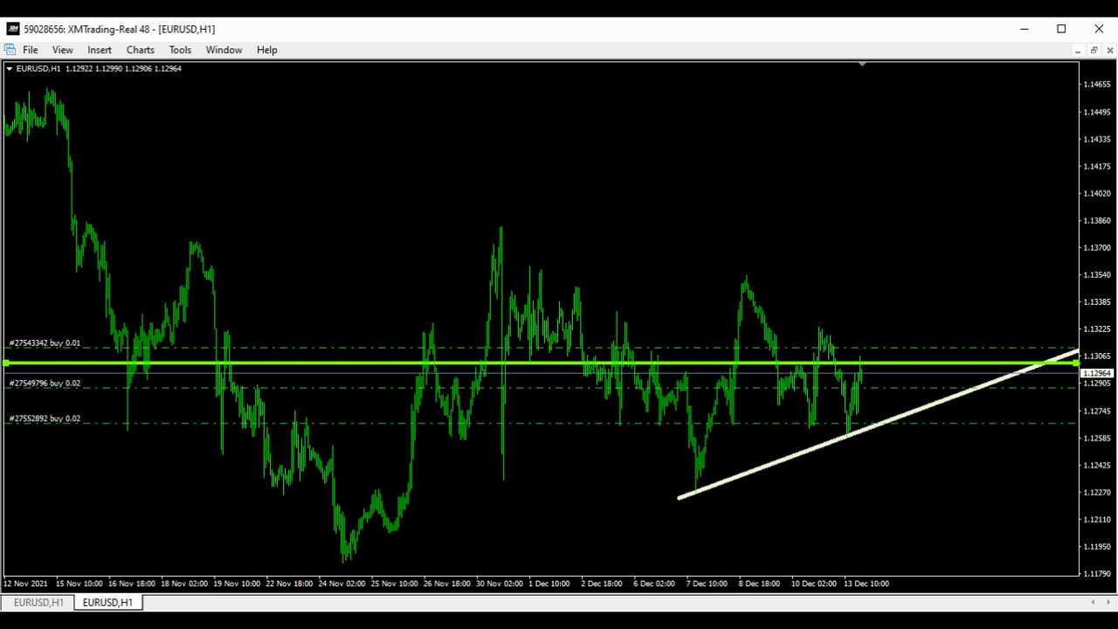
# Recolour the new line from LawnGreen to aquamarine in its properties.
pyautogui.doubleClick(902, 374)
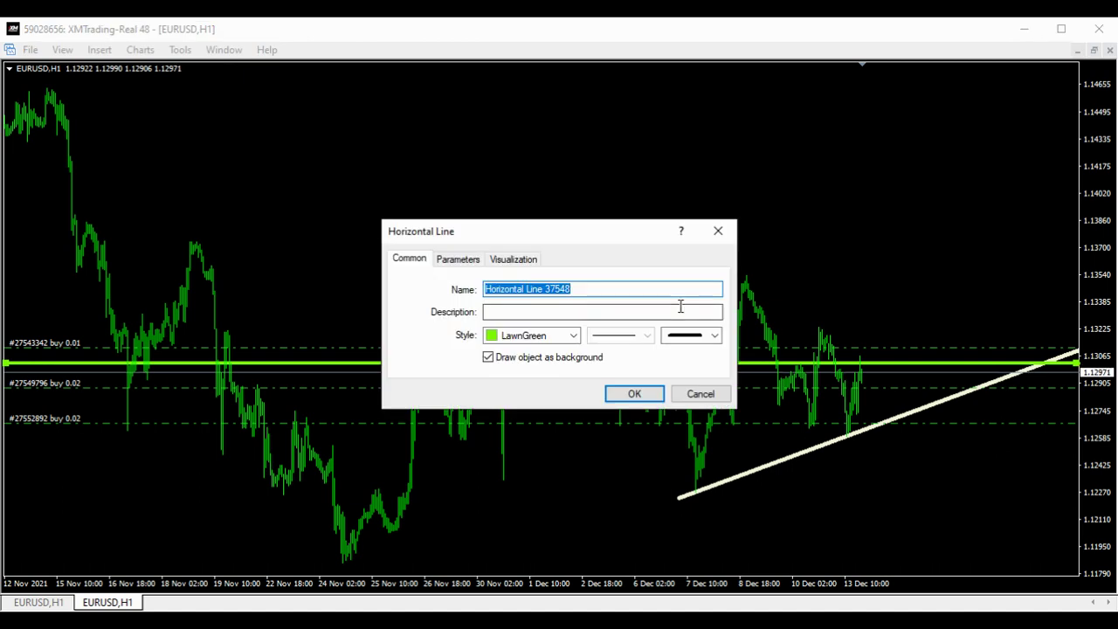
pyautogui.click(575, 343)
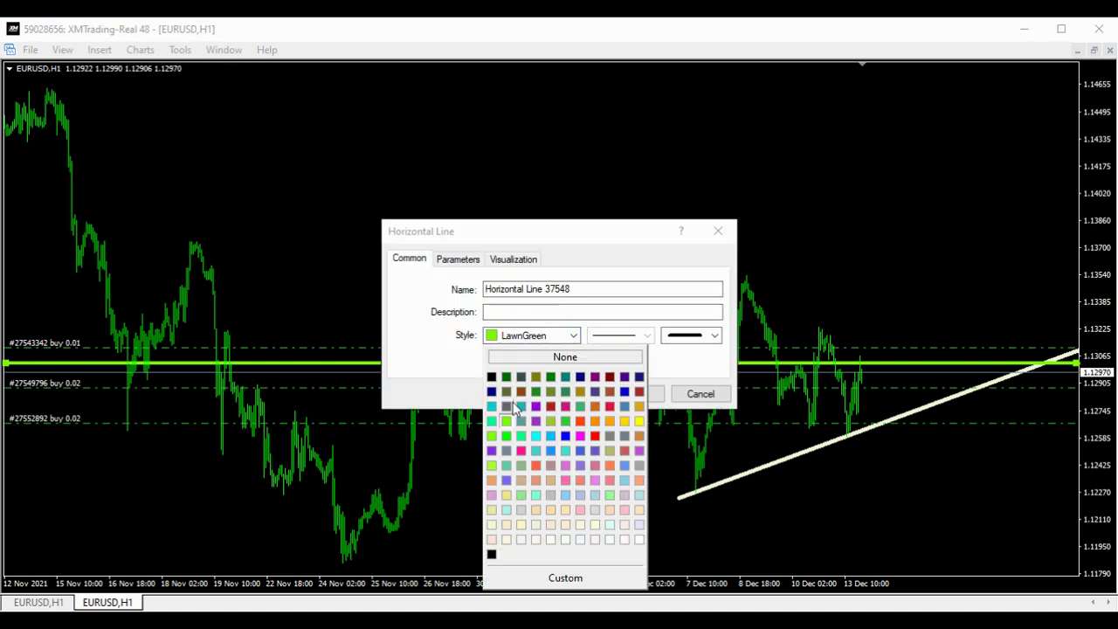
pyautogui.click(490, 422)
pyautogui.click(635, 393)
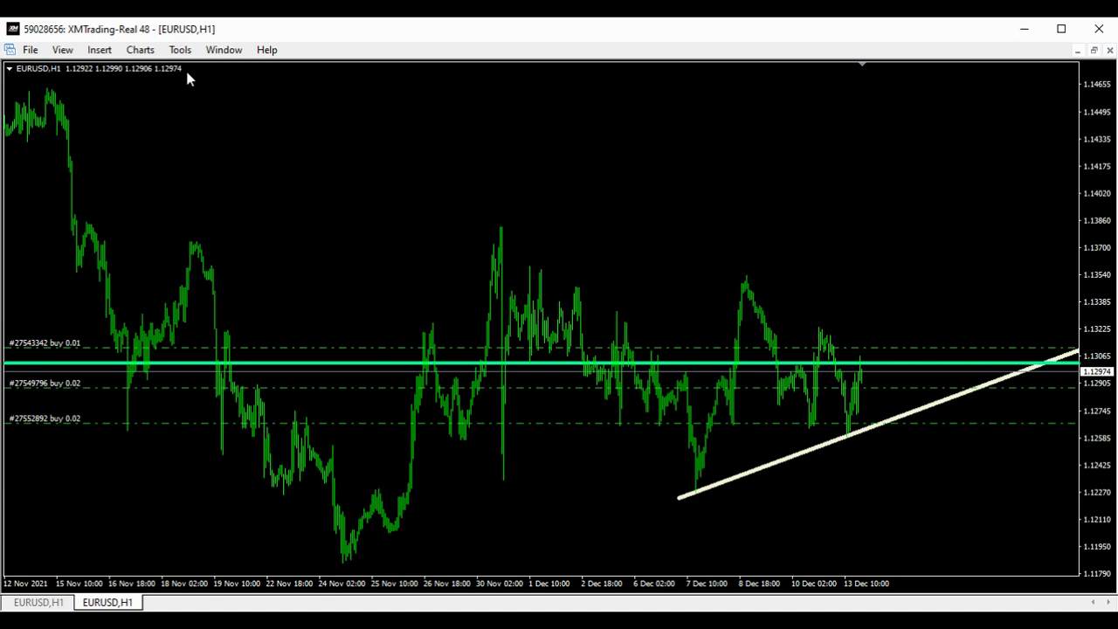
# Place a second horizontal line at about 1.13234, near the 1.13225 level.
pyautogui.click(62, 50)
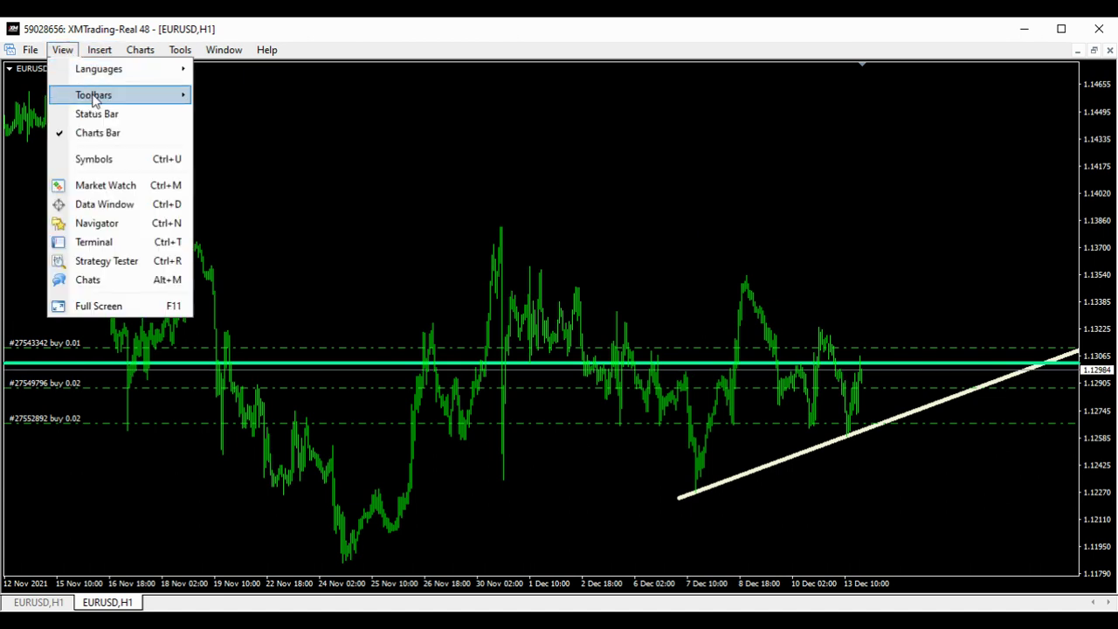
pyautogui.moveTo(100, 52)
pyautogui.moveTo(118, 98)
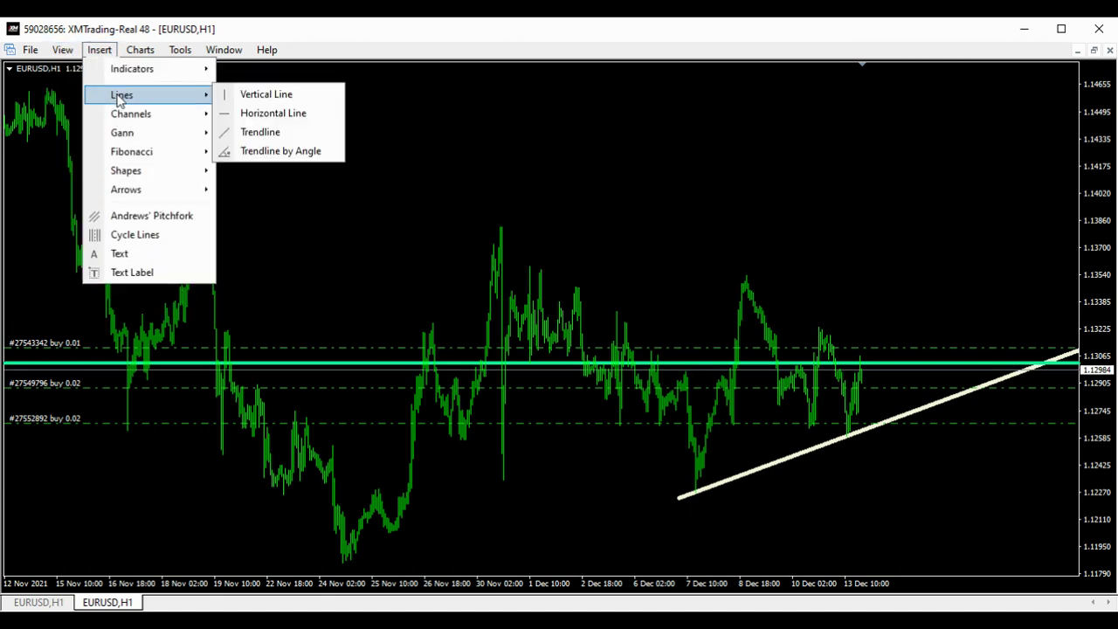
pyautogui.click(266, 114)
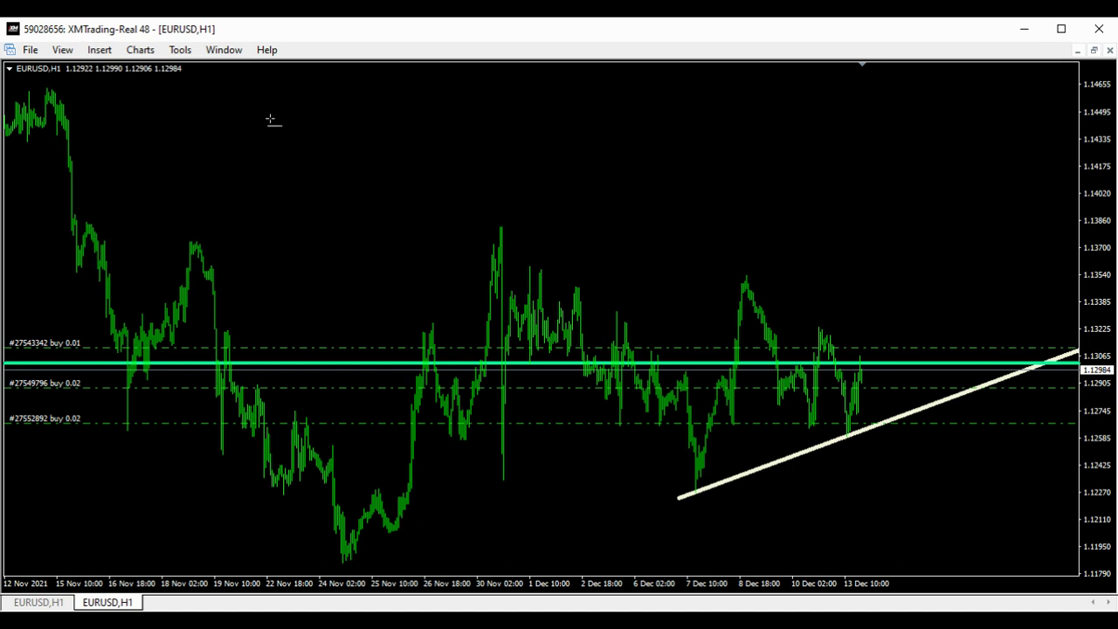
pyautogui.click(854, 329)
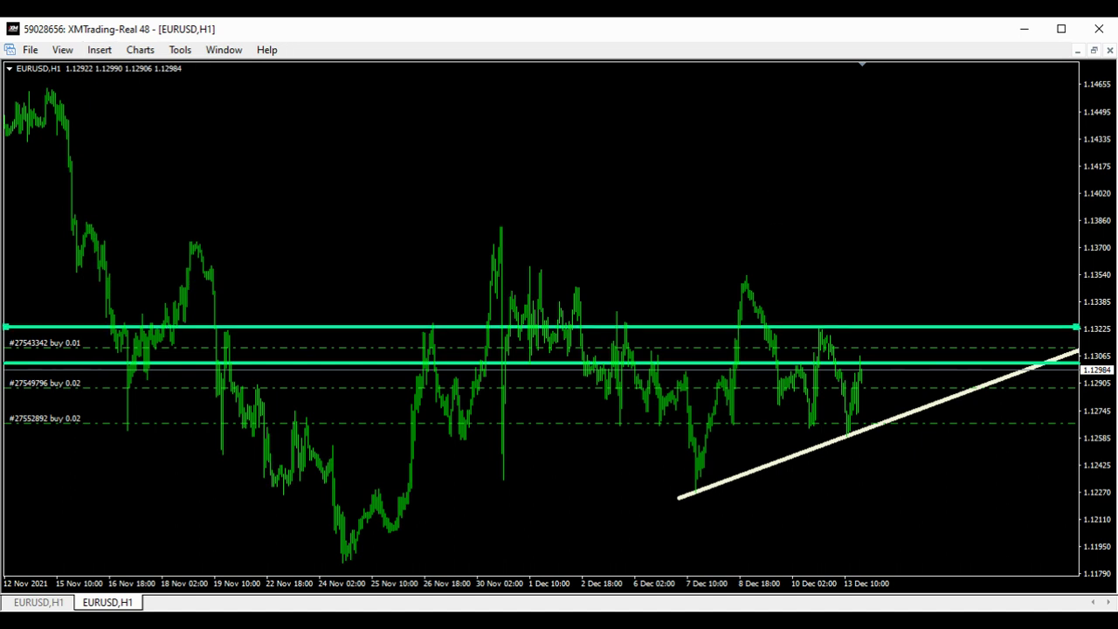
# Set the second line's colour to LawnGreen and deselect it.
pyautogui.doubleClick(908, 346)
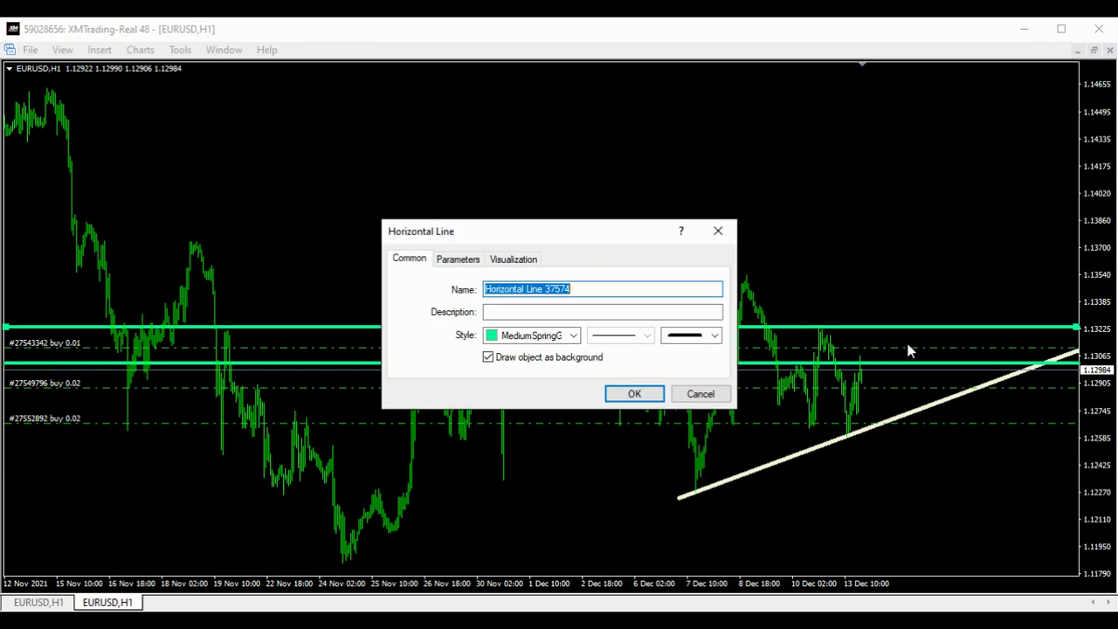
pyautogui.click(573, 337)
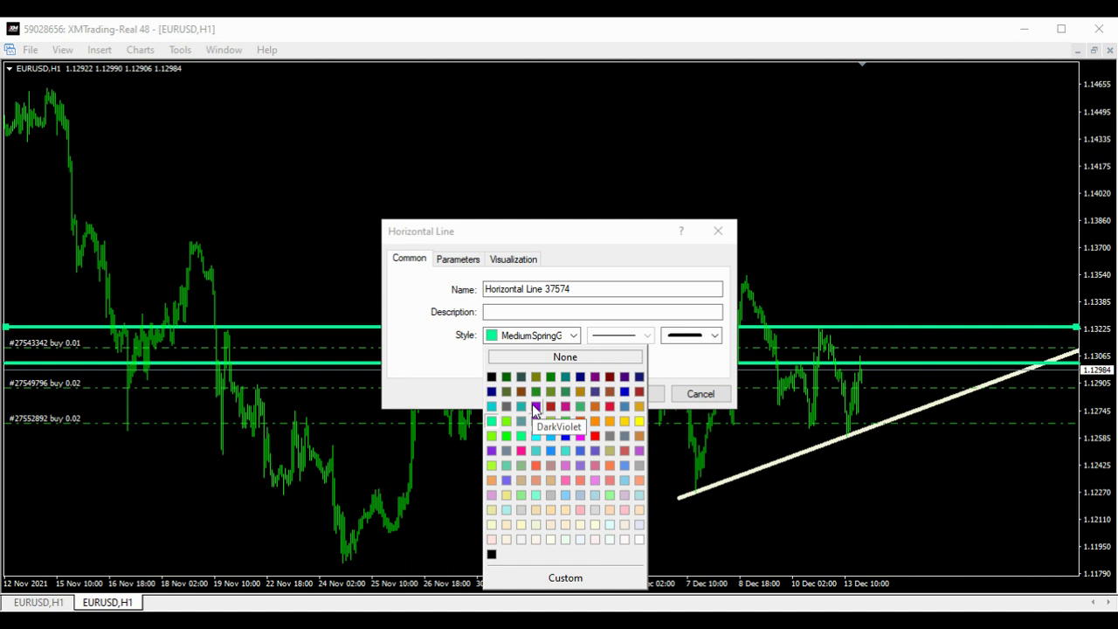
pyautogui.click(505, 423)
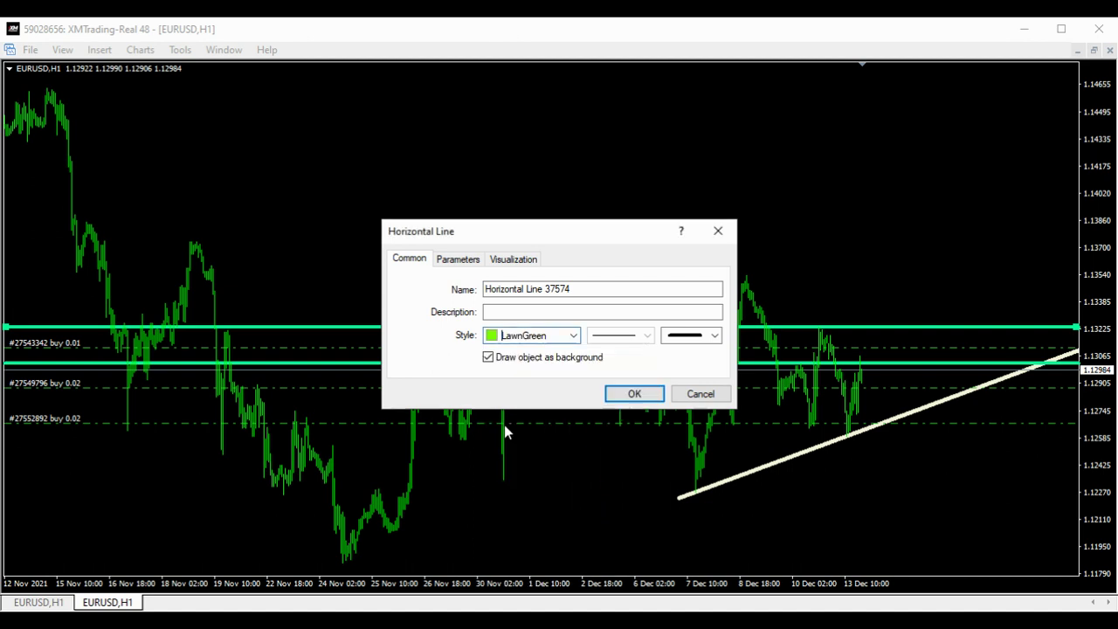
pyautogui.click(635, 393)
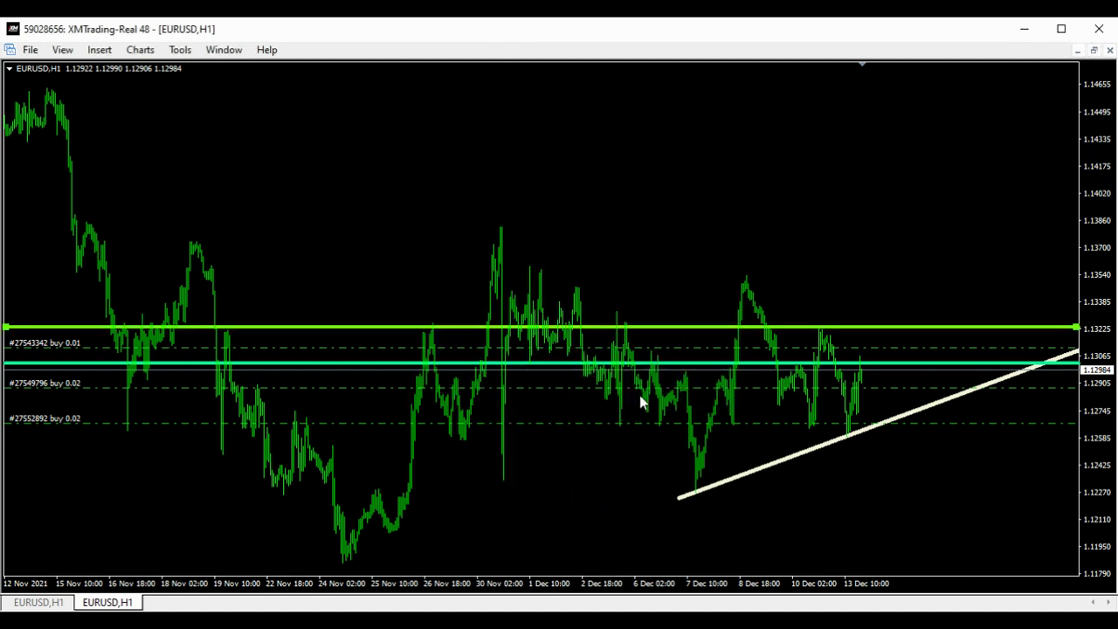
pyautogui.doubleClick(831, 326)
# Place a third horizontal line at 1.13540, at the 8 Dec high.
pyautogui.click(98, 50)
pyautogui.moveTo(112, 98)
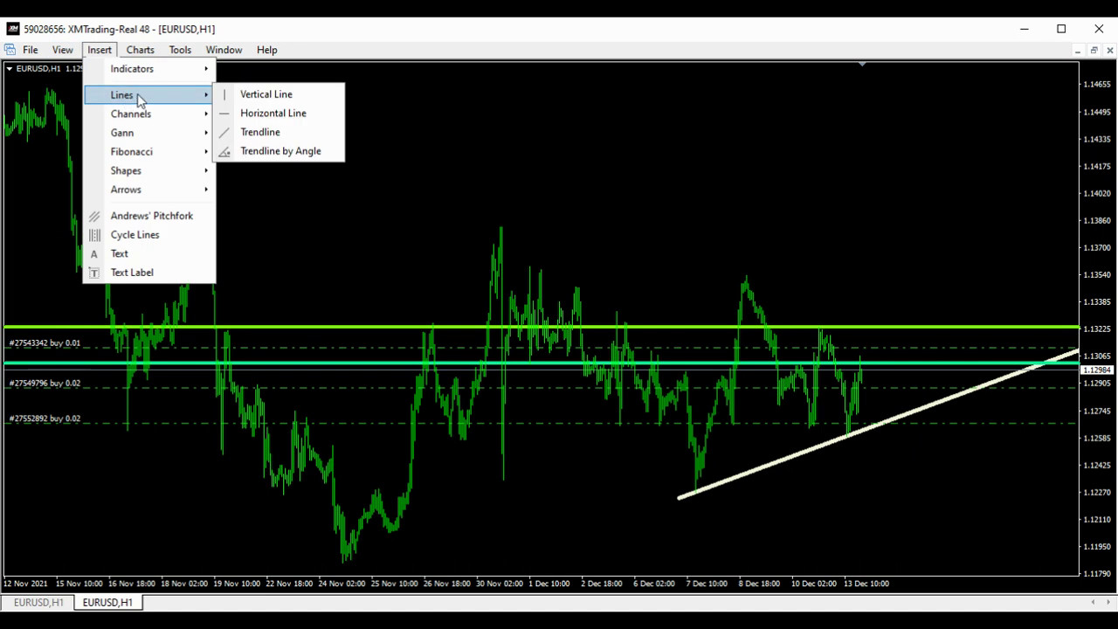
pyautogui.click(266, 114)
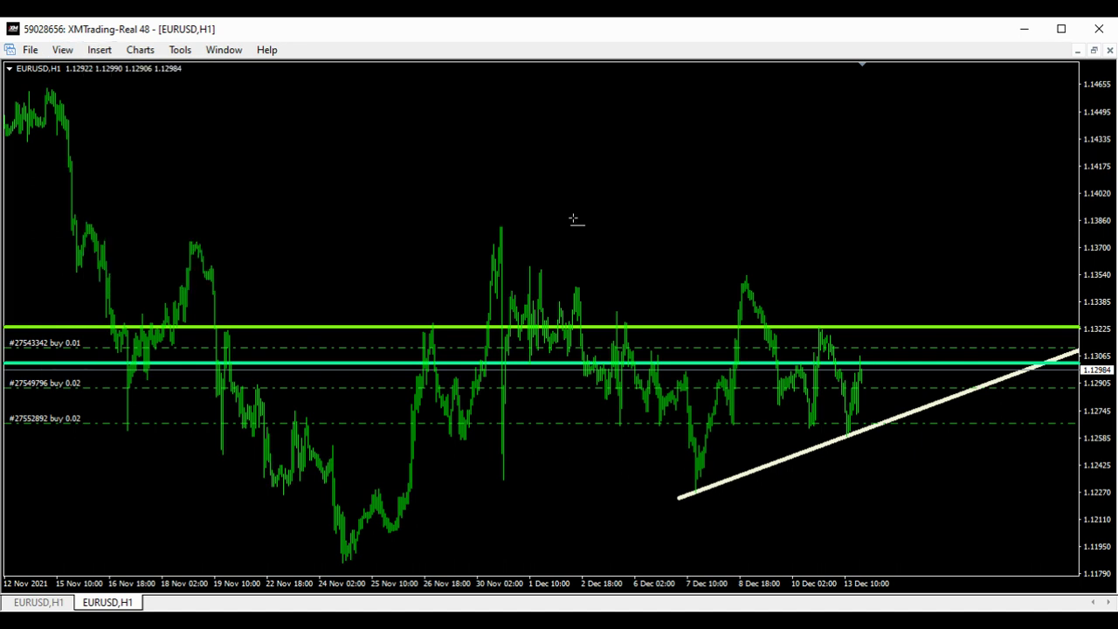
pyautogui.click(756, 275)
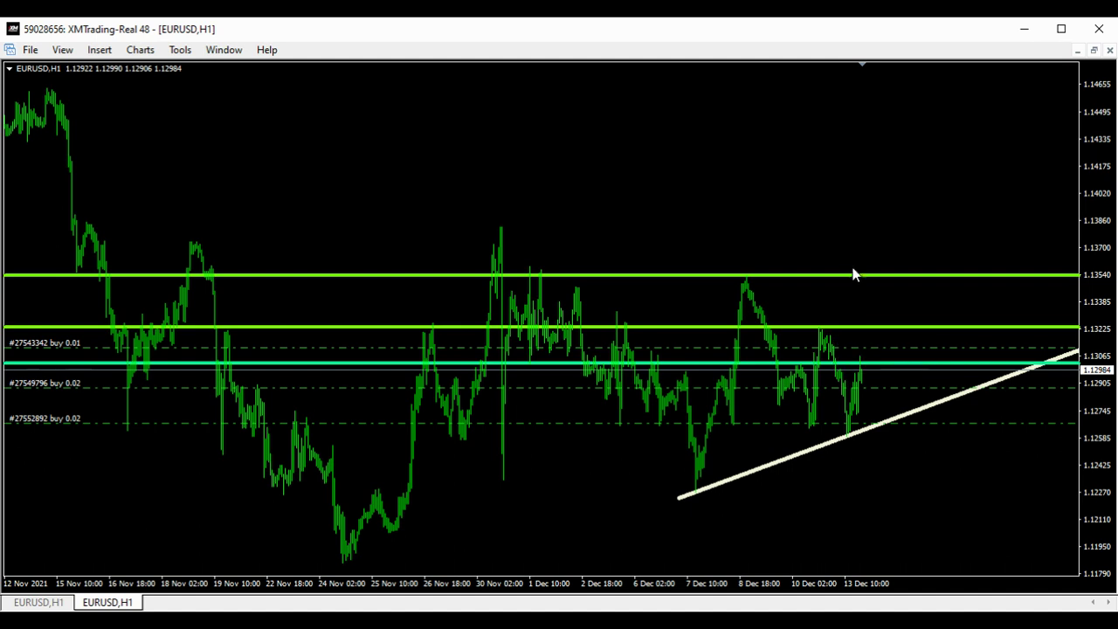
# Place a horizontal line at about 1.12318, at the 7 Dec low.
pyautogui.click(99, 50)
pyautogui.moveTo(119, 98)
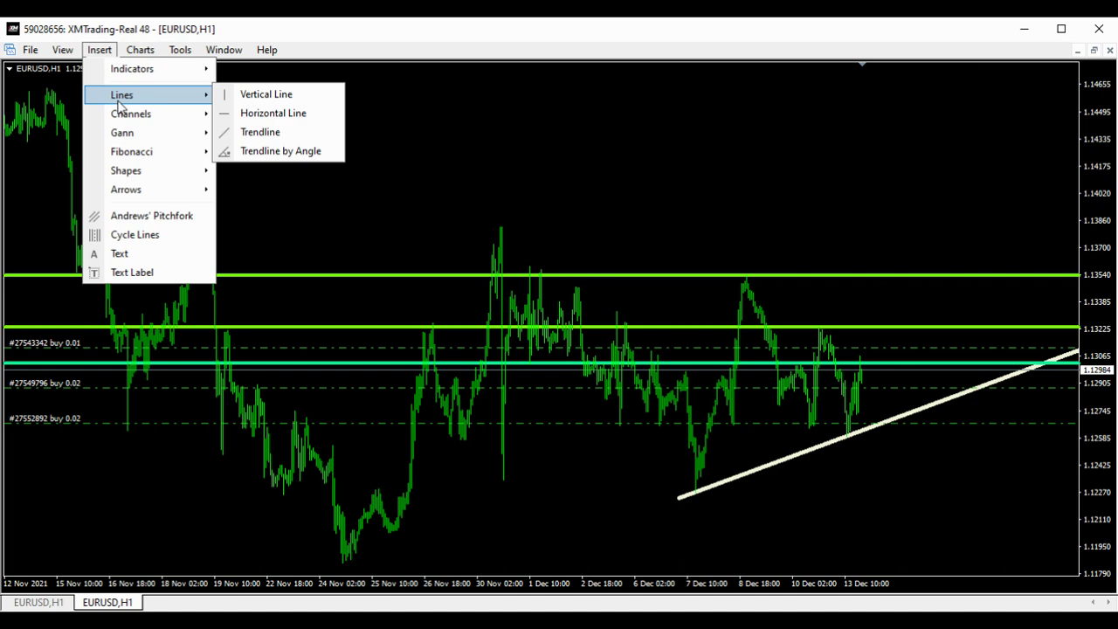
pyautogui.click(247, 116)
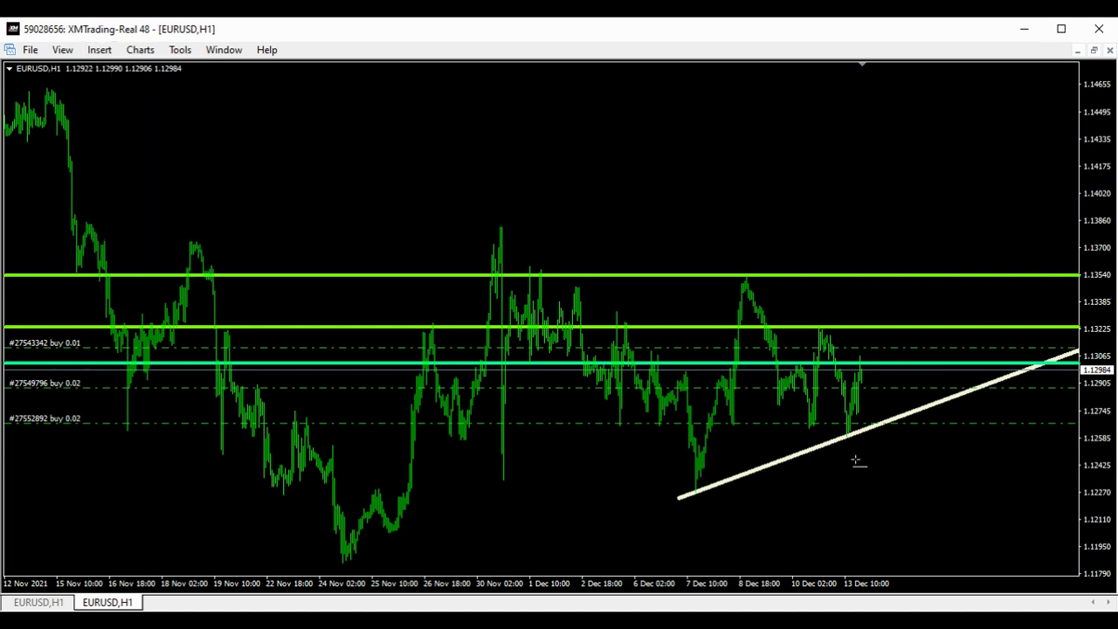
pyautogui.click(684, 483)
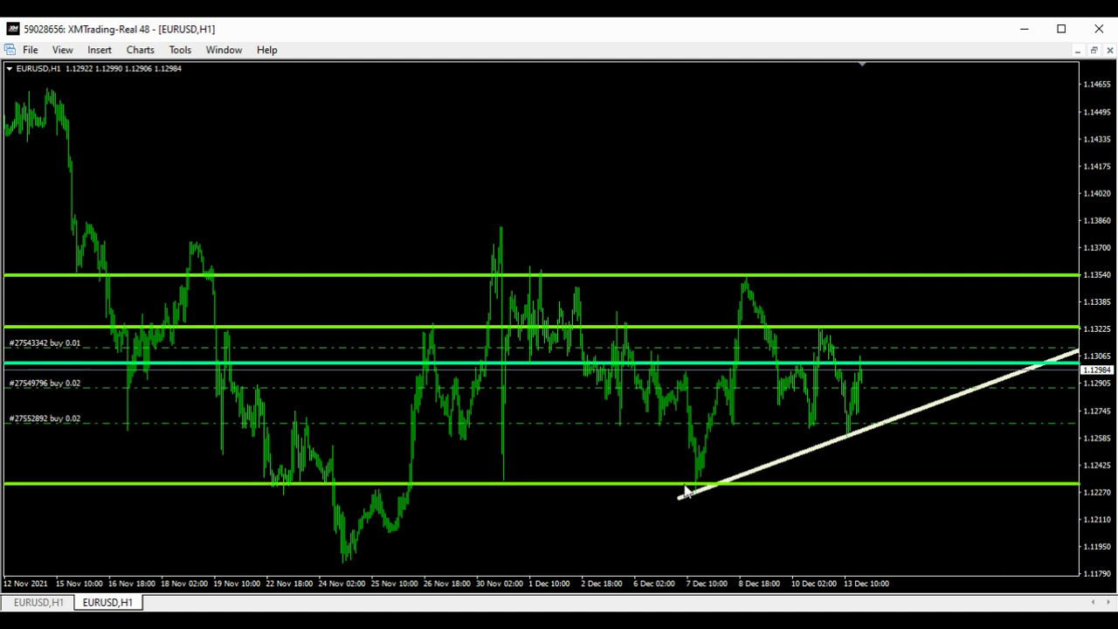
# Change the lowest horizontal line's colour to Red.
pyautogui.doubleClick(812, 486)
pyautogui.doubleClick(875, 327)
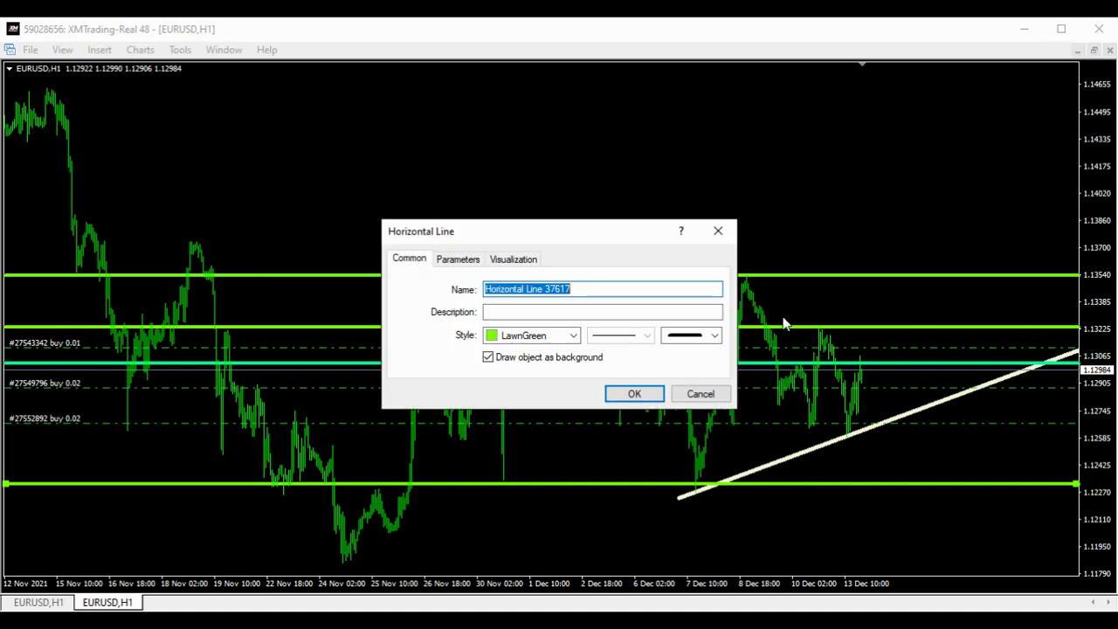
pyautogui.click(571, 336)
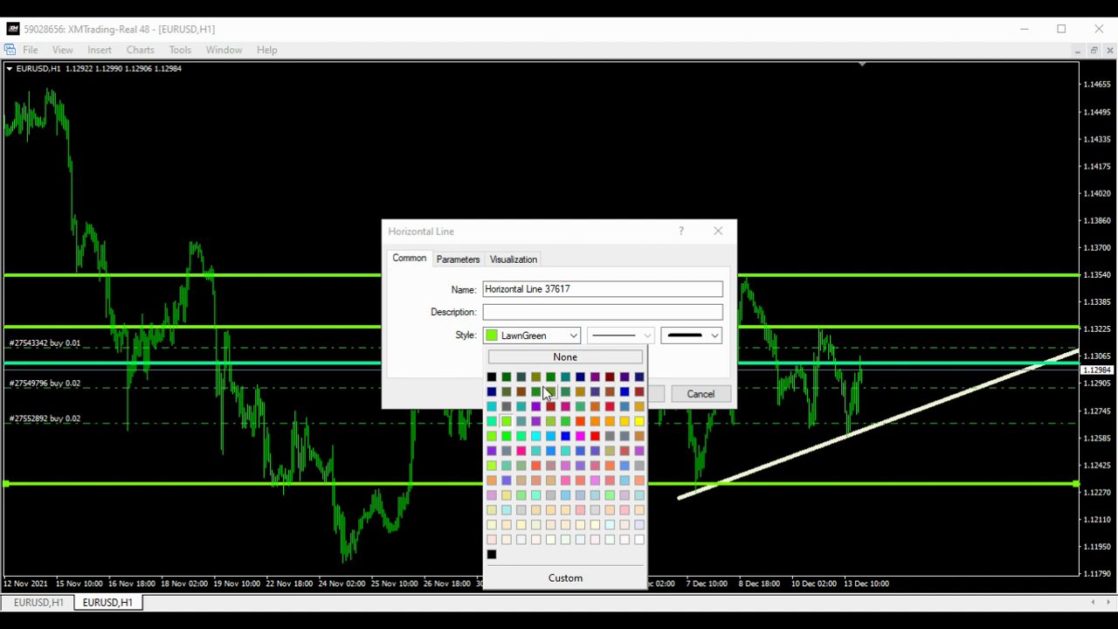
pyautogui.click(595, 435)
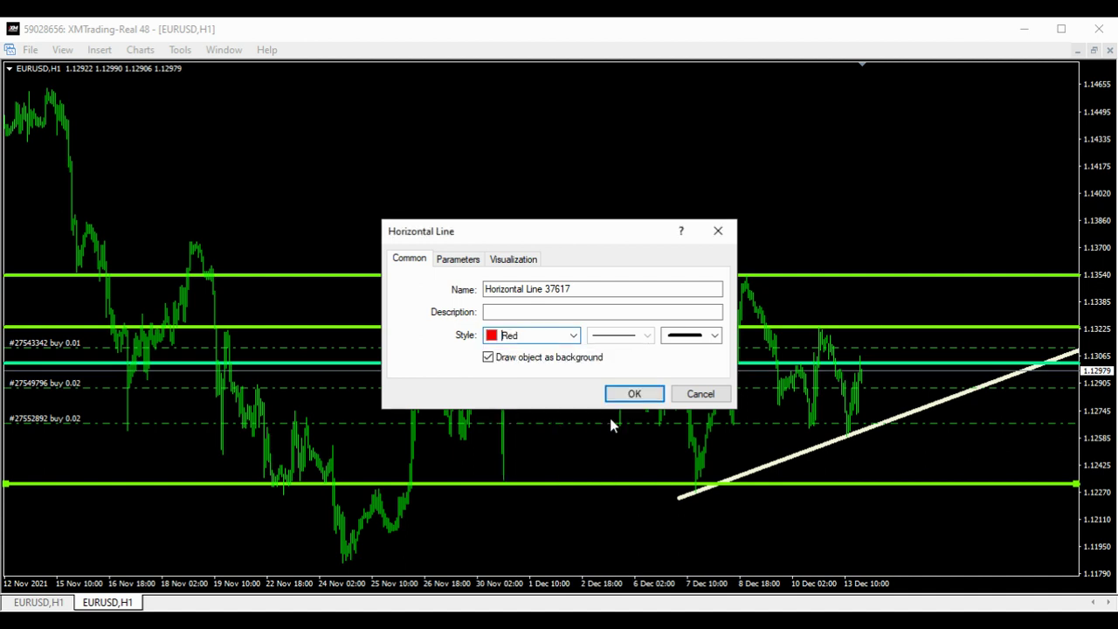
pyautogui.click(632, 394)
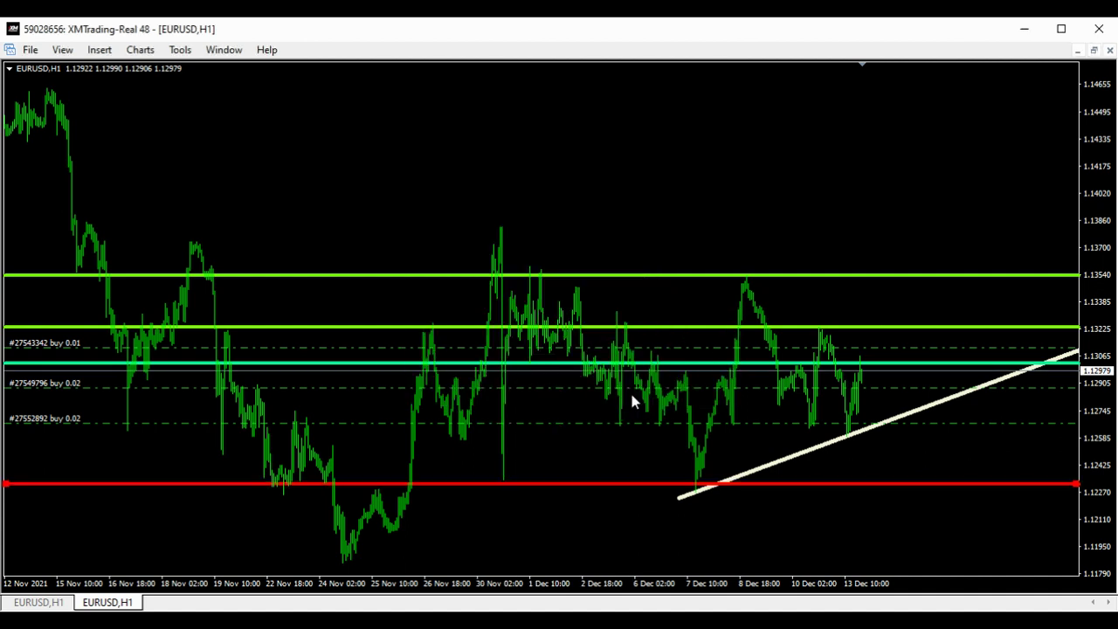
# Drag the red support line up from 1.12318 to about 1.12425.
pyautogui.doubleClick(820, 485)
pyautogui.moveTo(819, 484); pyautogui.dragTo(829, 465)
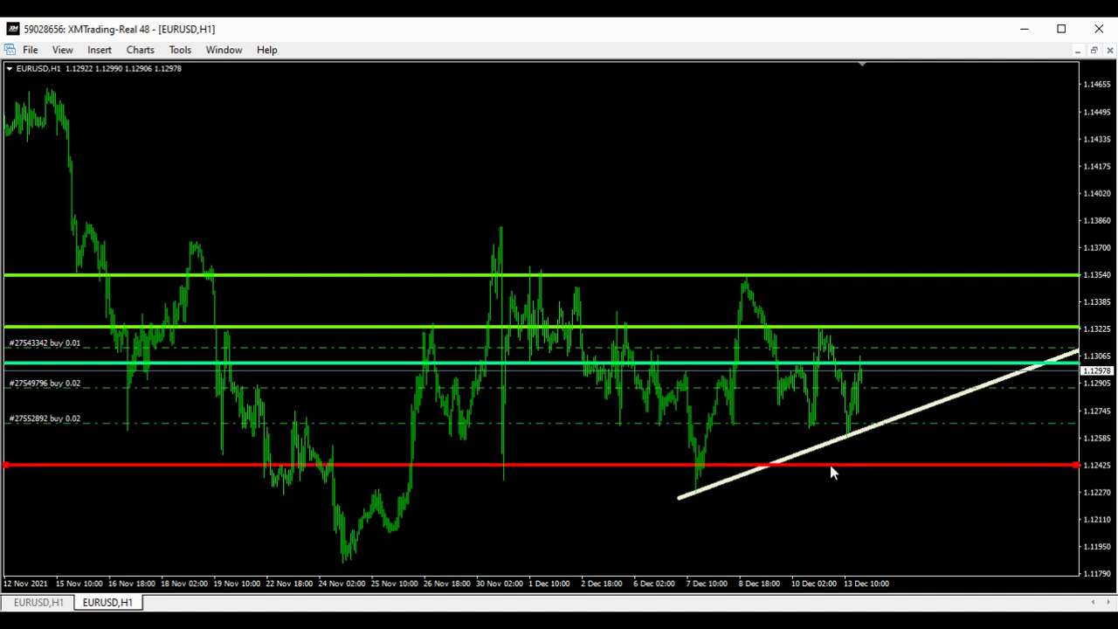